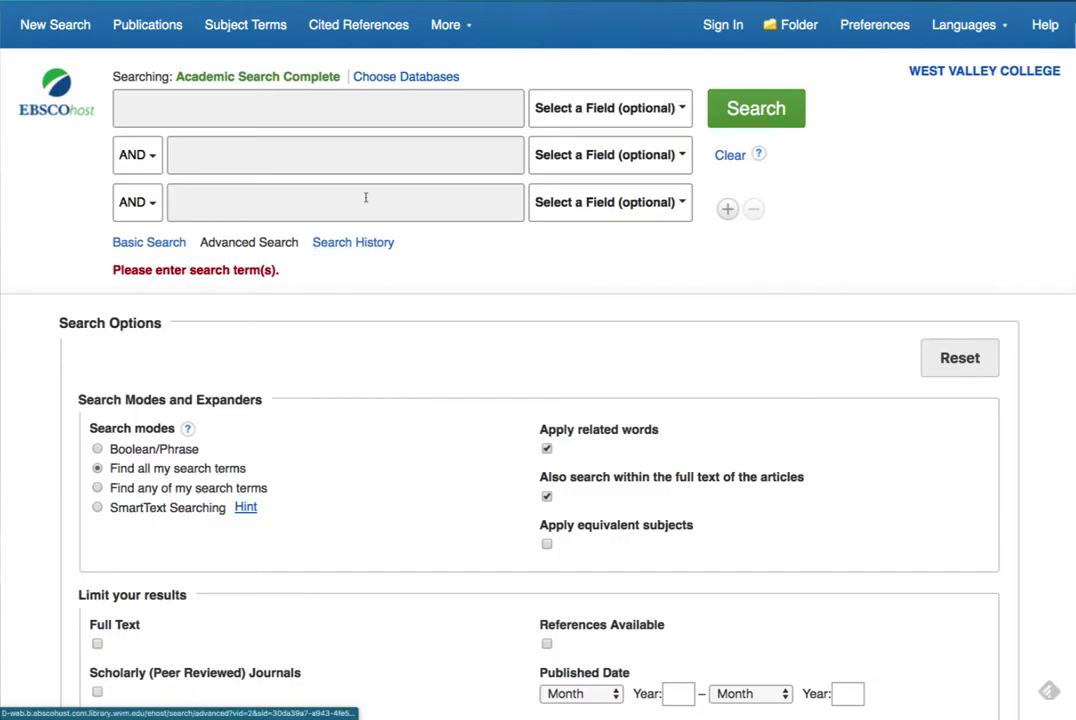
Step: Run an Advanced Search for 'esports' AND 'diversity' and scroll through the results
left_click(358, 106)
type("esports")
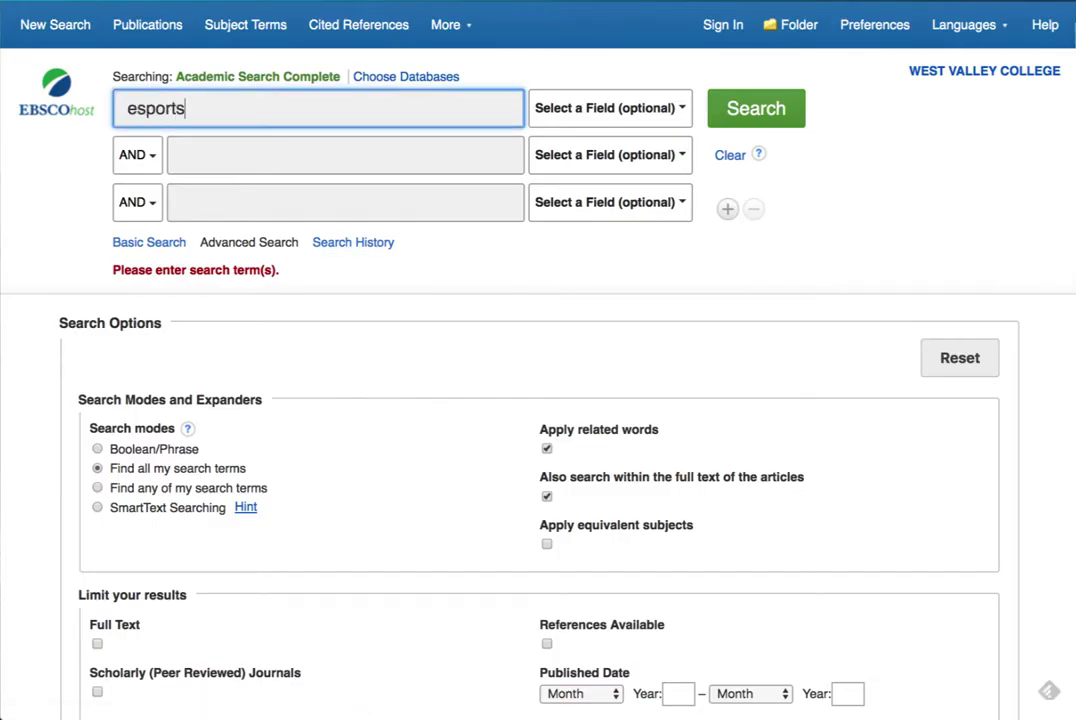
left_click(331, 155)
type("diversity")
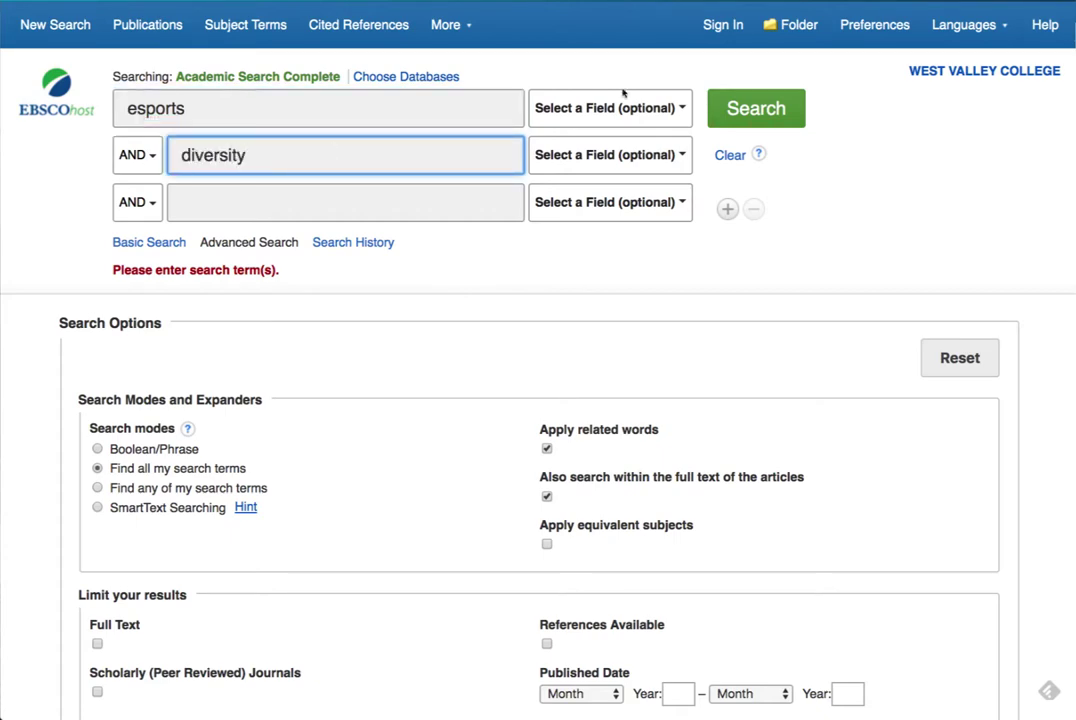
left_click(762, 108)
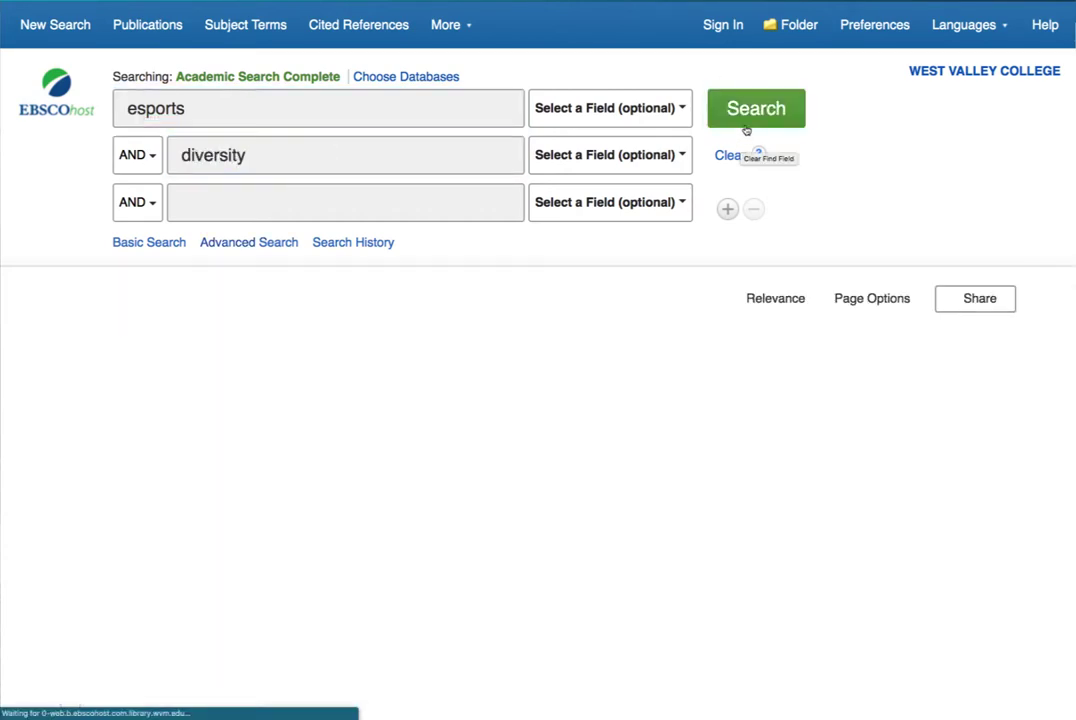
scroll(677, 246, "down", 5)
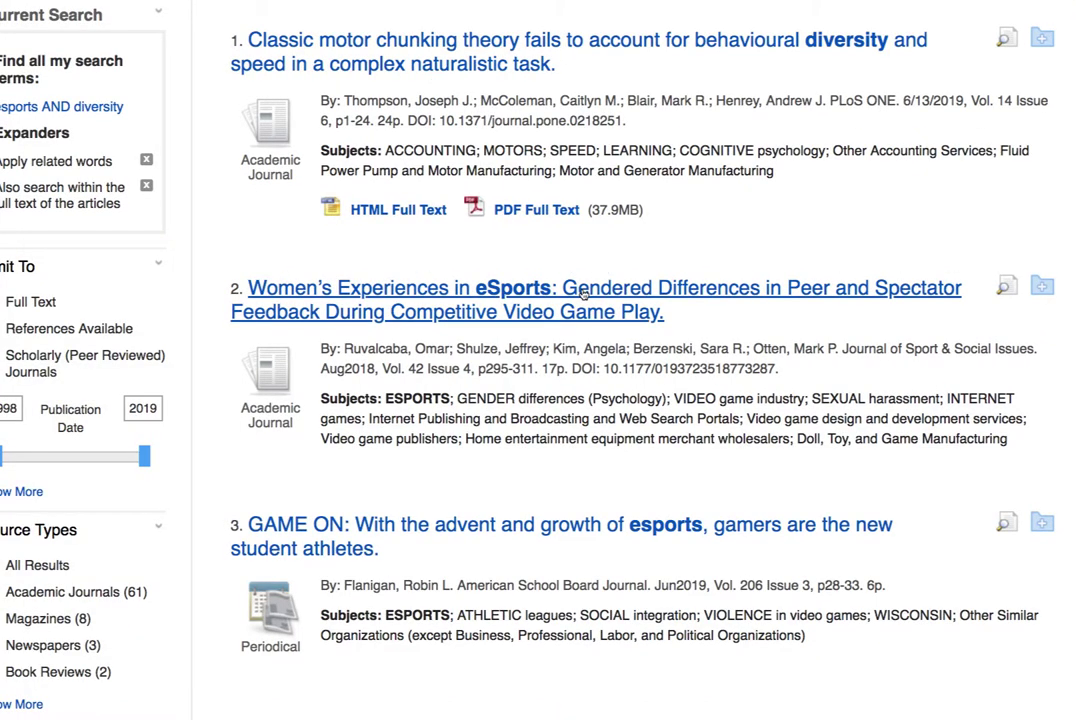
left_click(583, 291)
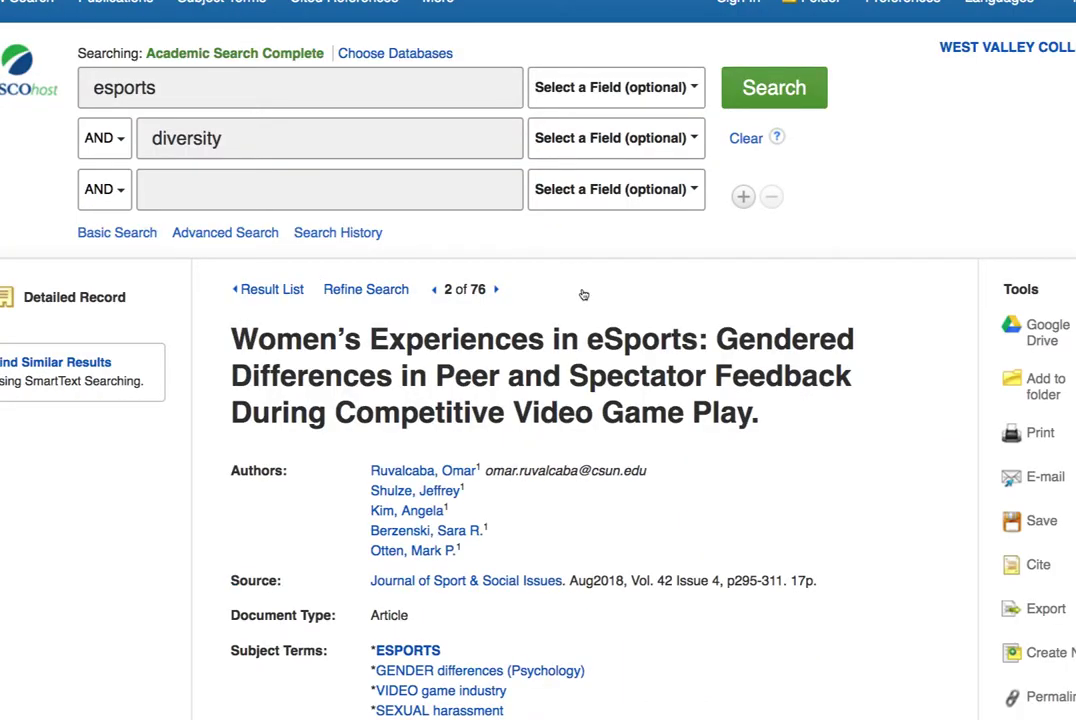
scroll(583, 294, "down", 5)
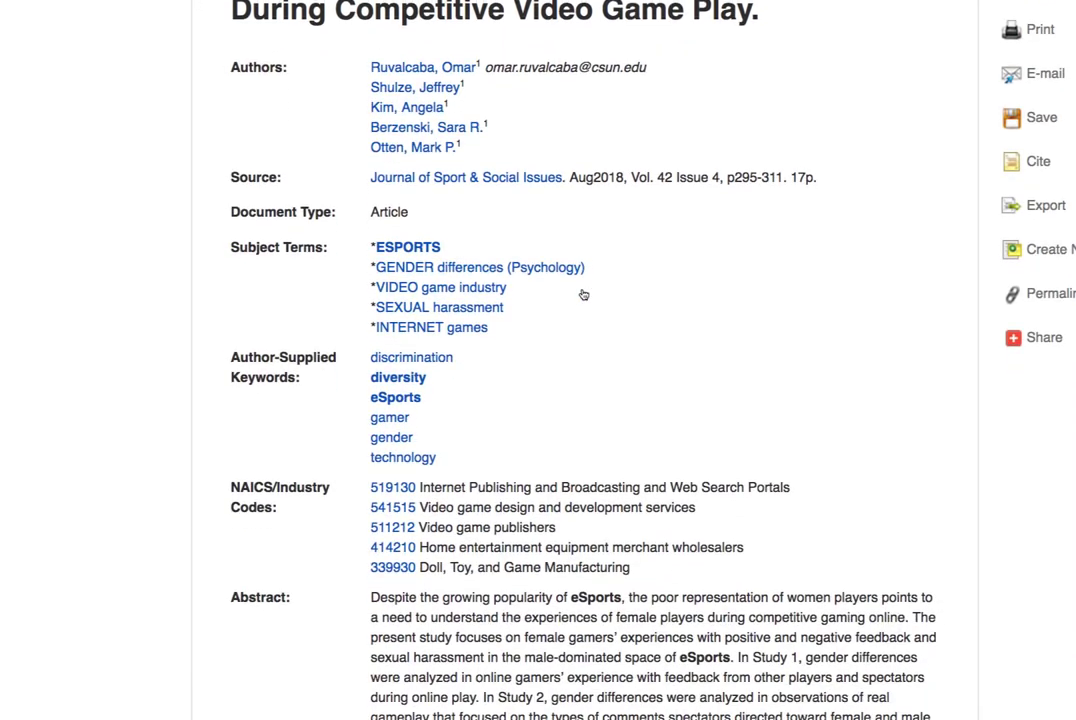
scroll(583, 294, "down", 1)
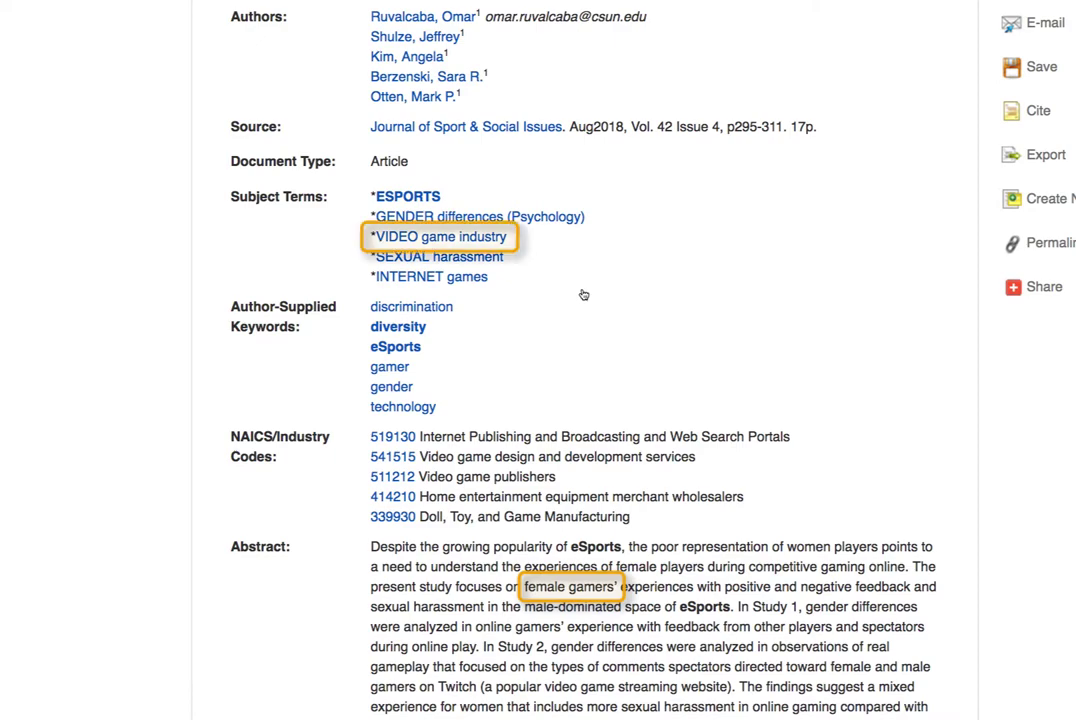
scroll(584, 295, "up", 9)
left_click_drag(231, 339, 758, 413)
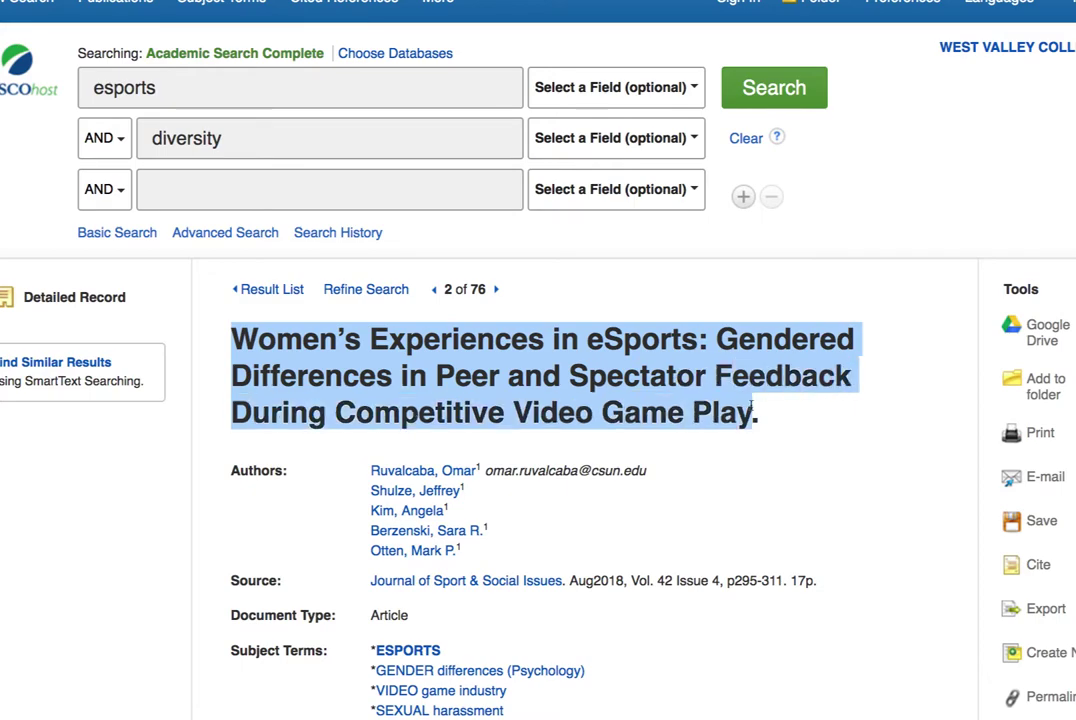
left_click(271, 290)
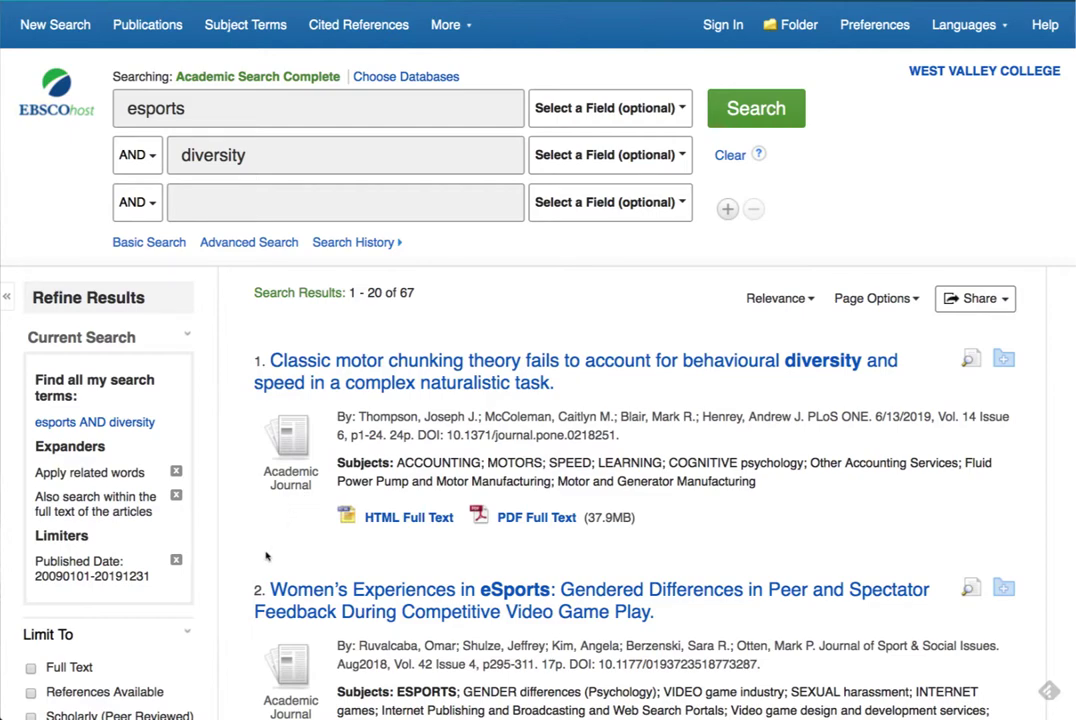
Step: Limit results to Full Text and set the earliest publication year to 2015, leaving 46 records
scroll(266, 556, "down", 2)
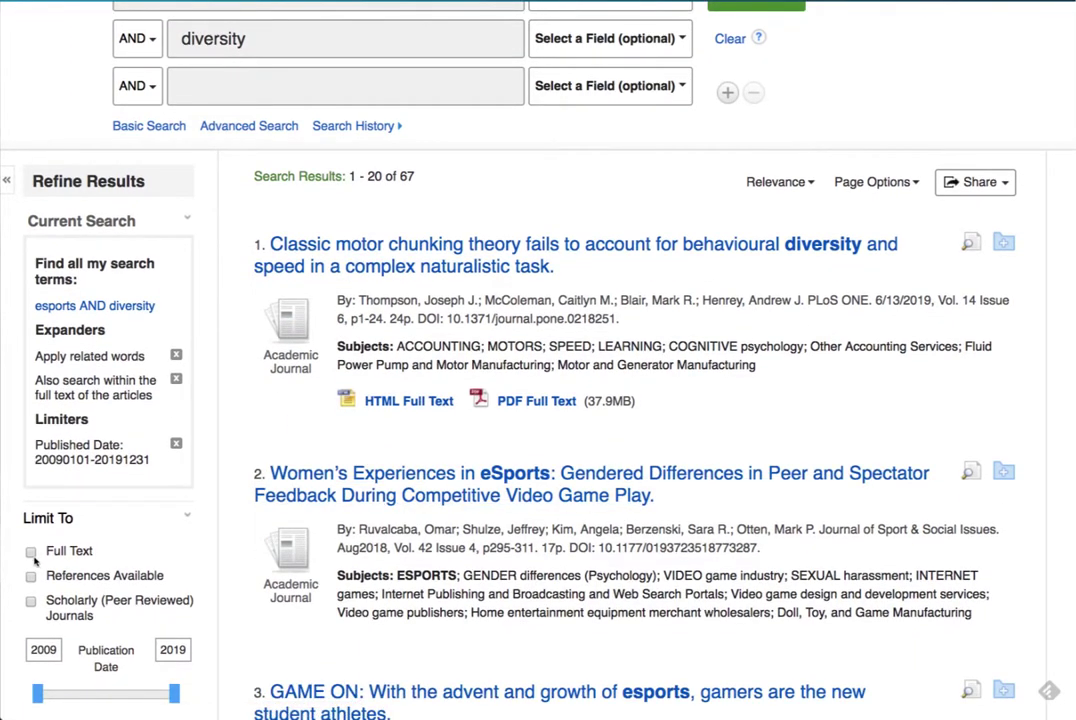
left_click(31, 552)
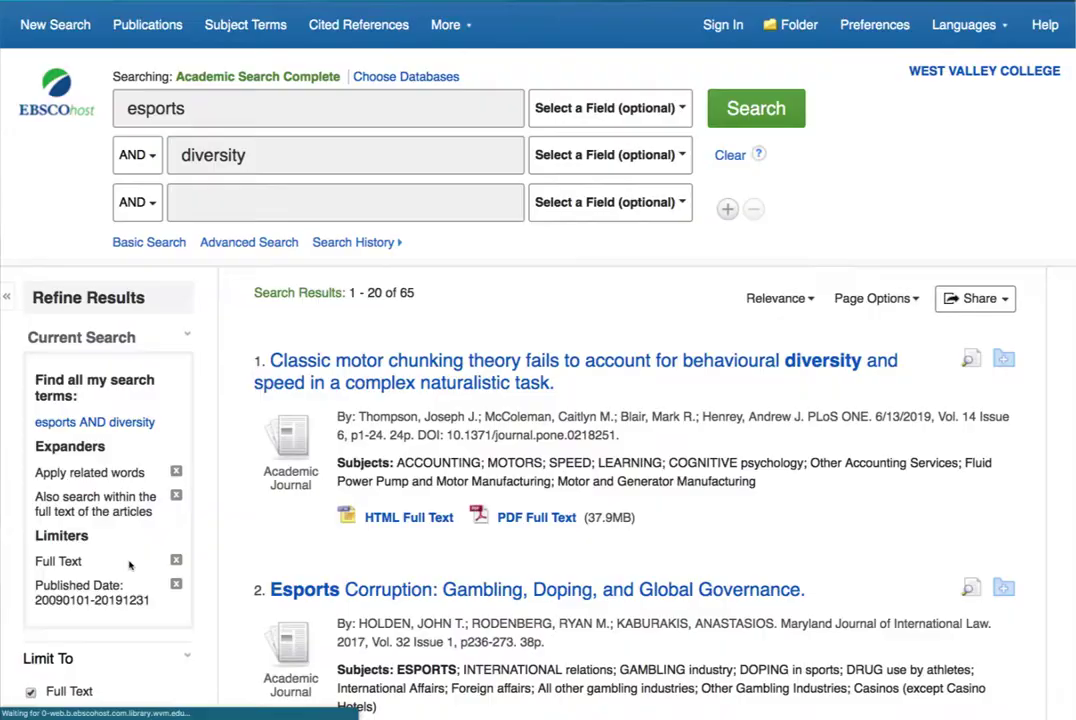
scroll(130, 565, "down", 3)
scroll(130, 566, "down", 1)
left_click_drag(52, 612, 126, 610)
scroll(126, 610, "down", 2)
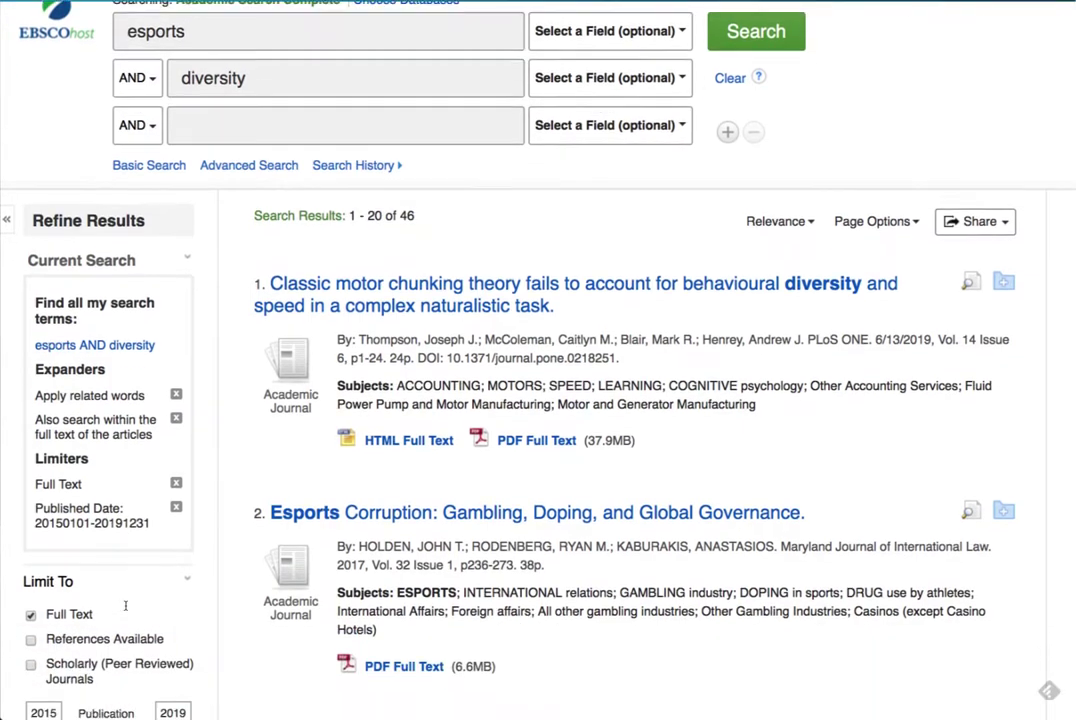
scroll(125, 605, "down", 6)
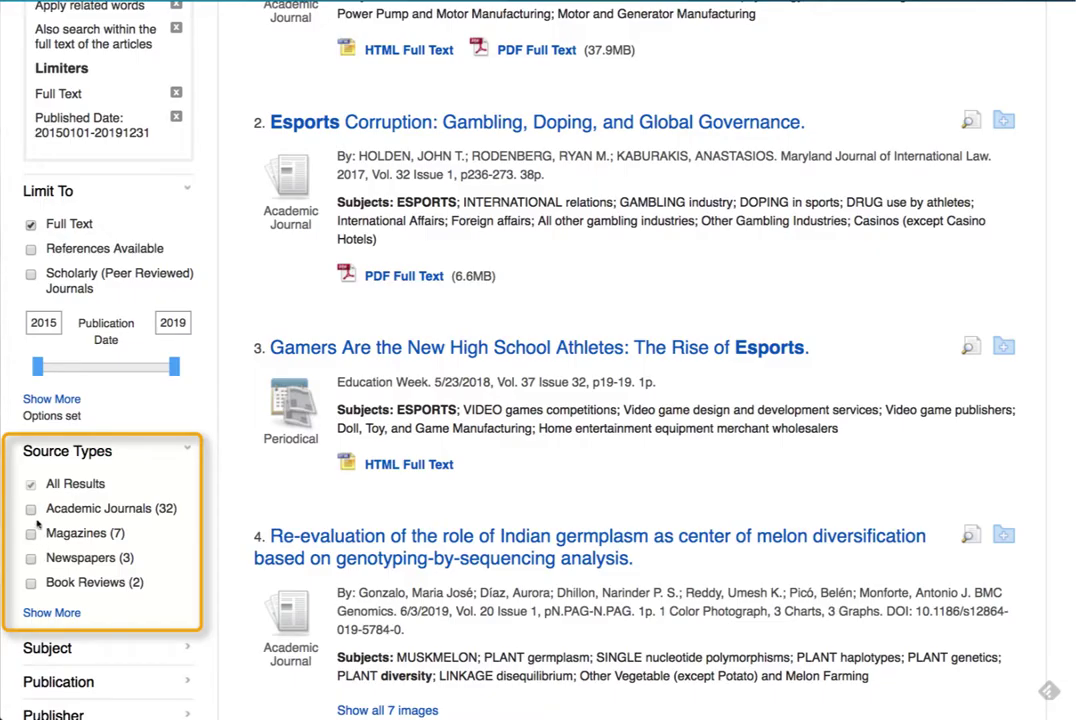
Step: Add the Academic Journals source type limiter and review the 32 remaining records
left_click(31, 510)
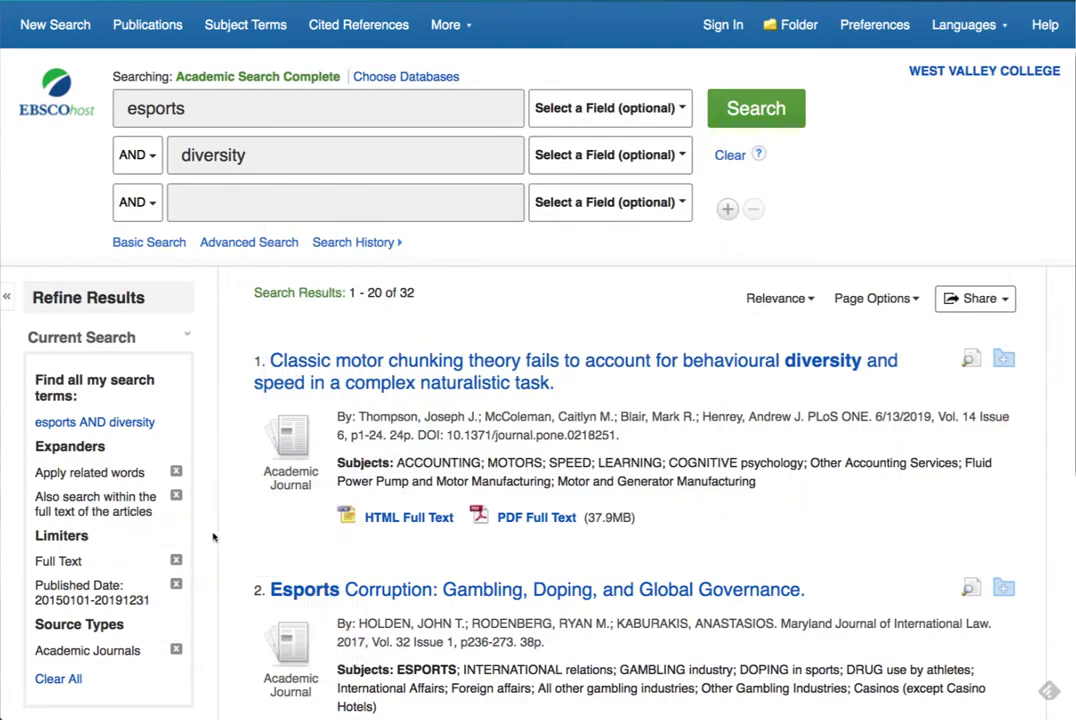
scroll(266, 541, "down", 5)
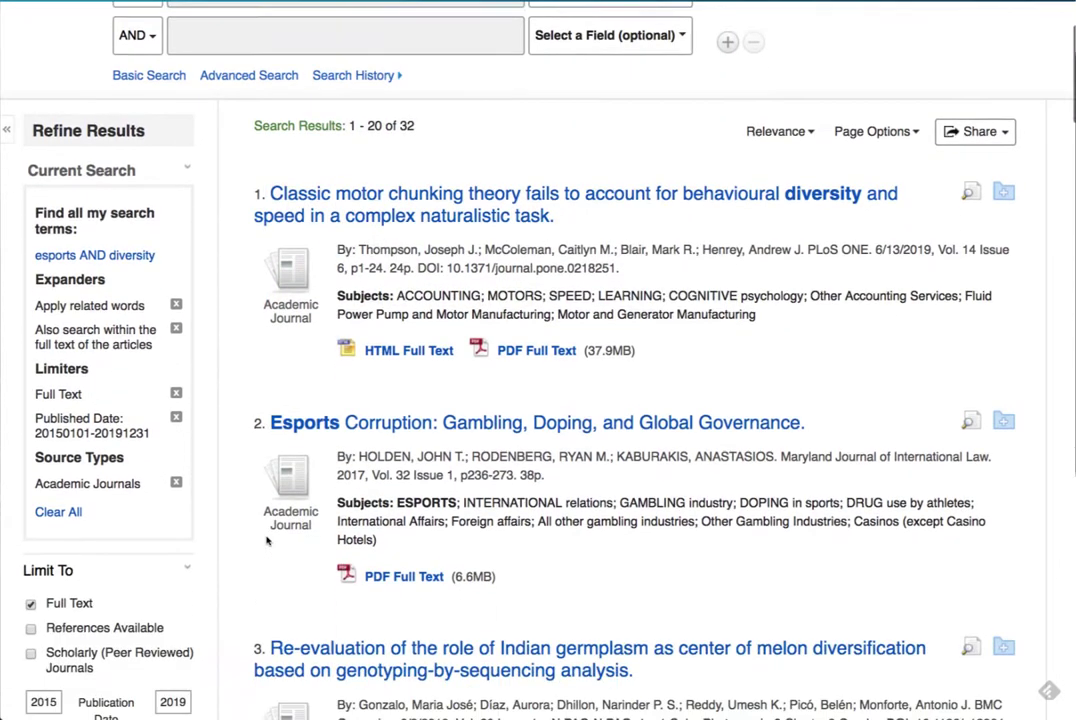
scroll(266, 541, "down", 6)
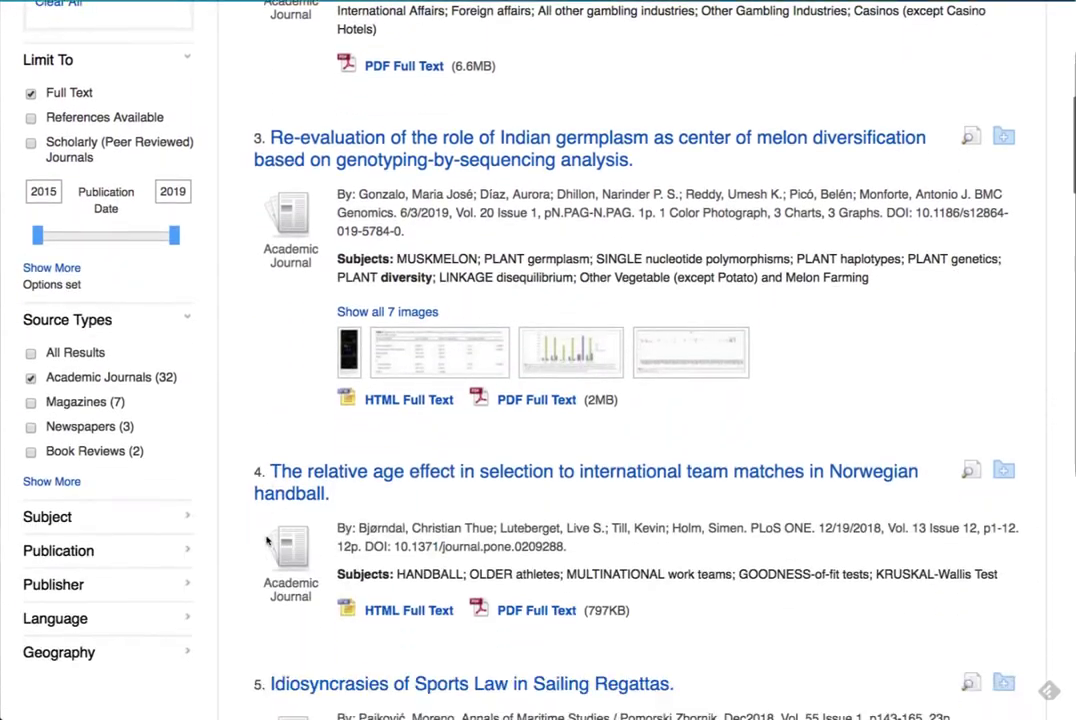
scroll(266, 541, "down", 1)
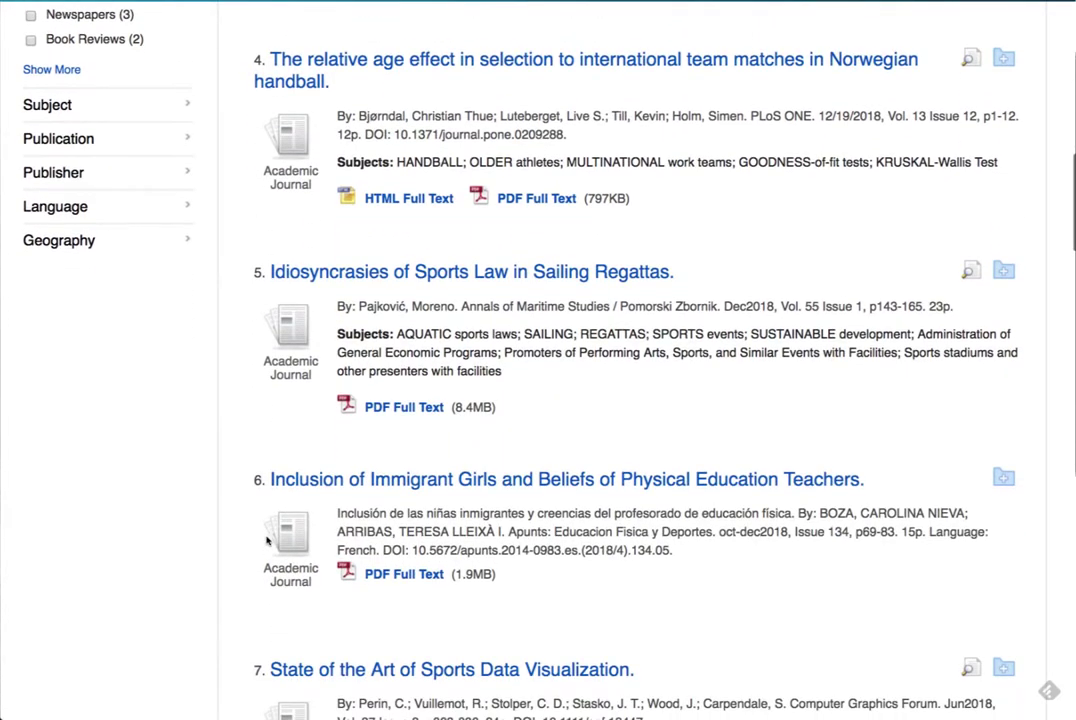
scroll(266, 541, "up", 4)
scroll(266, 541, "up", 7)
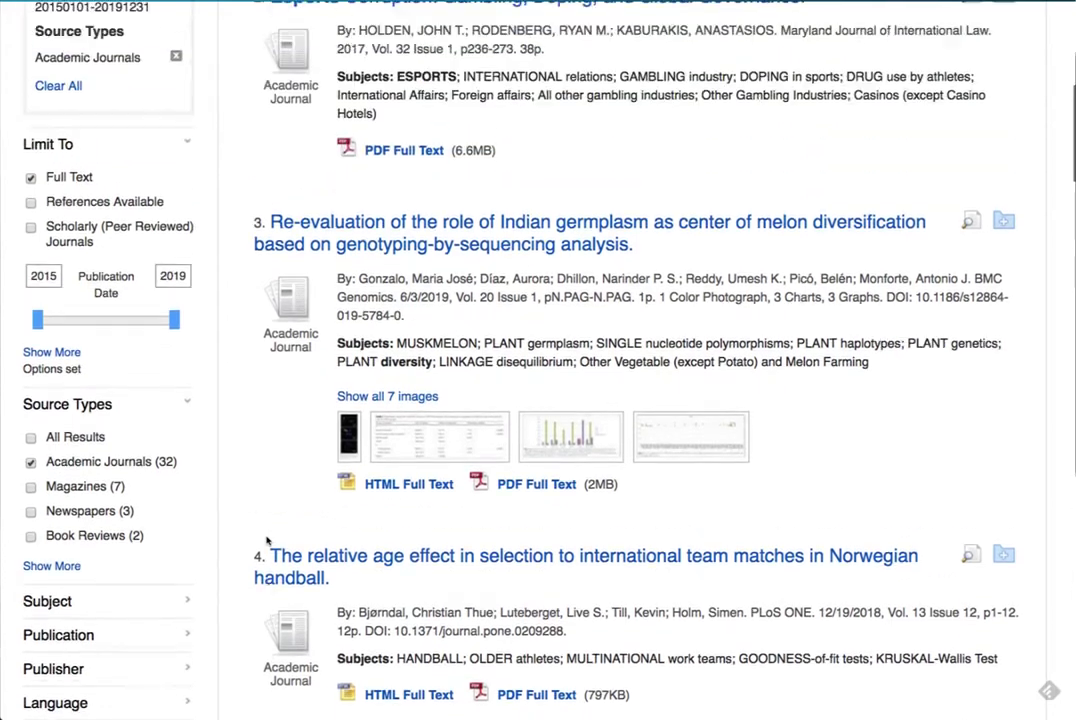
scroll(266, 541, "up", 2)
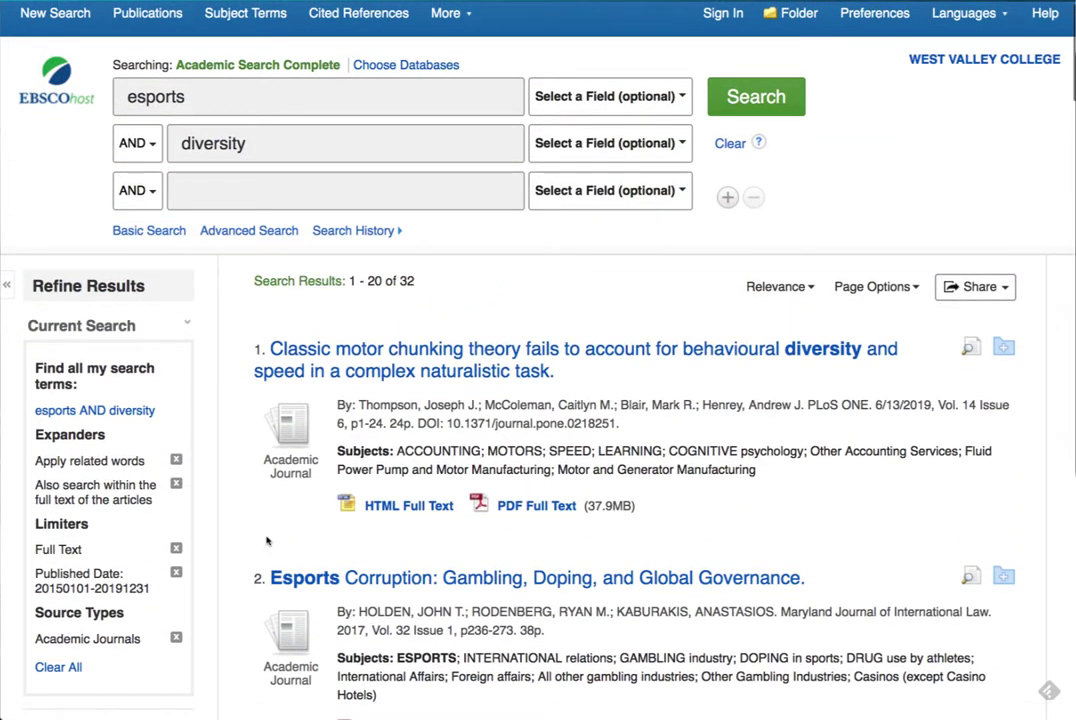
Step: Replace the search terms with "video game industry" and "female gamers" and rerun the search
double_click(117, 96)
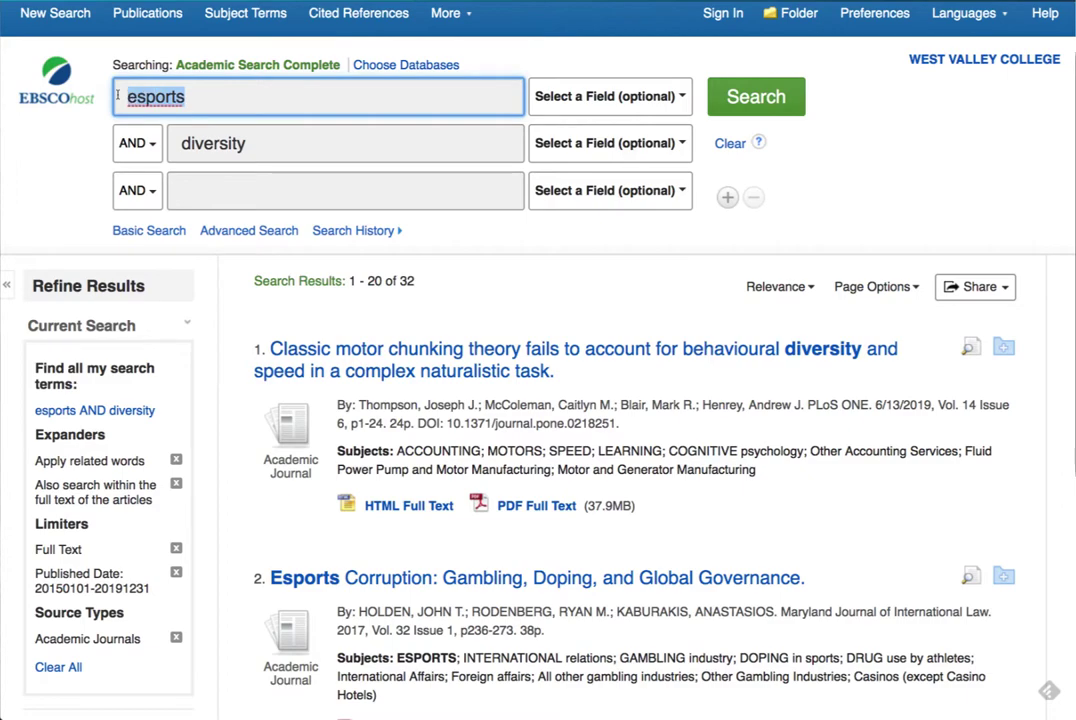
type("\"video game i")
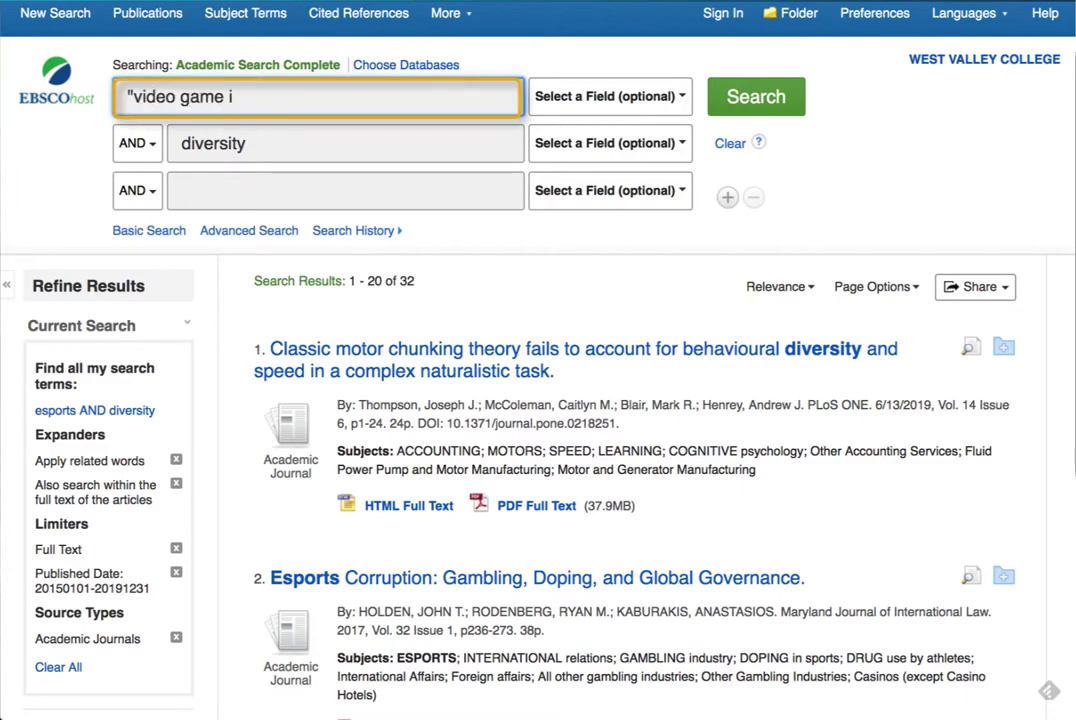
type("ndustry\"")
double_click(176, 143)
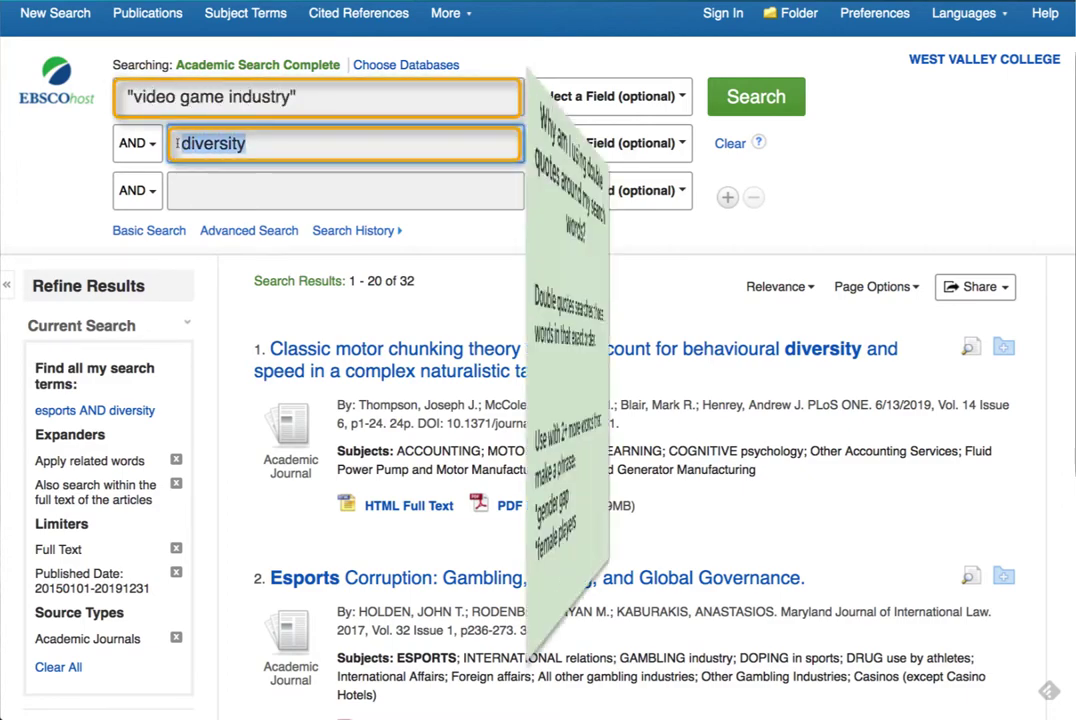
type("\"female gamers\"")
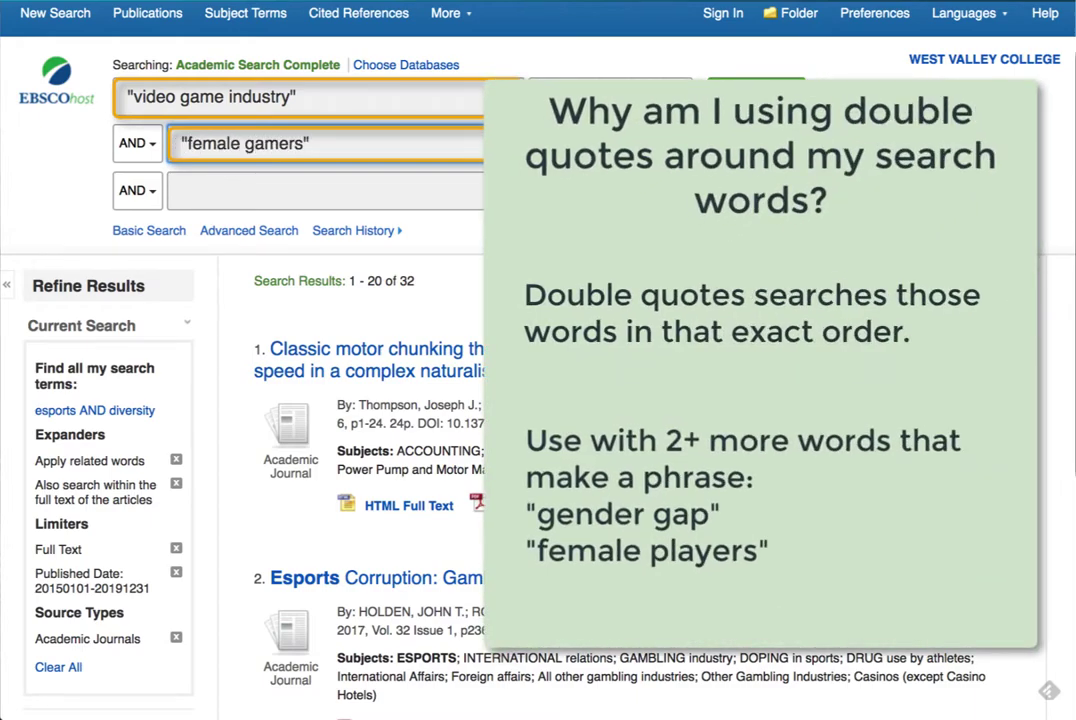
key("Return")
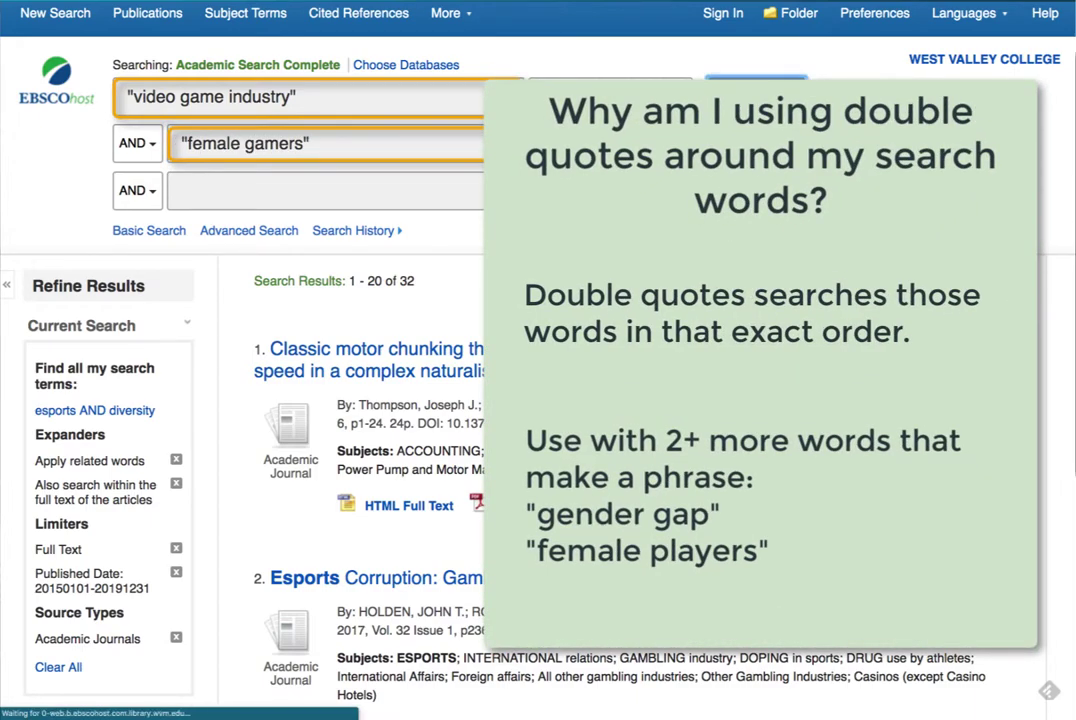
scroll(450, 360, "down", 10)
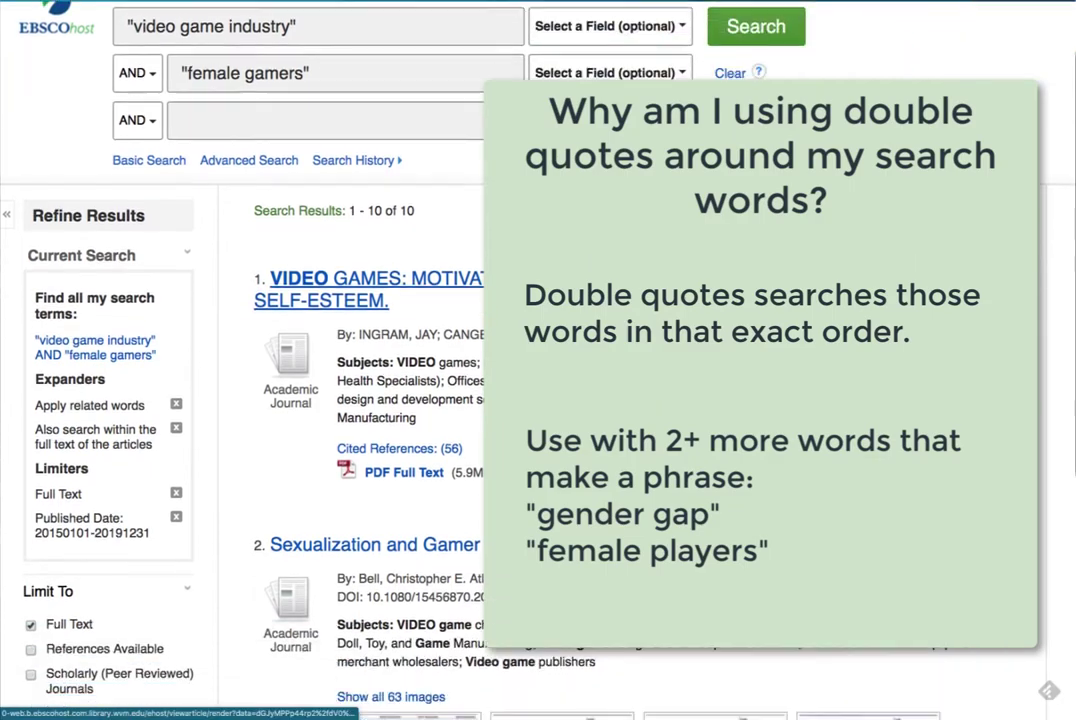
scroll(689, 372, "down", 15)
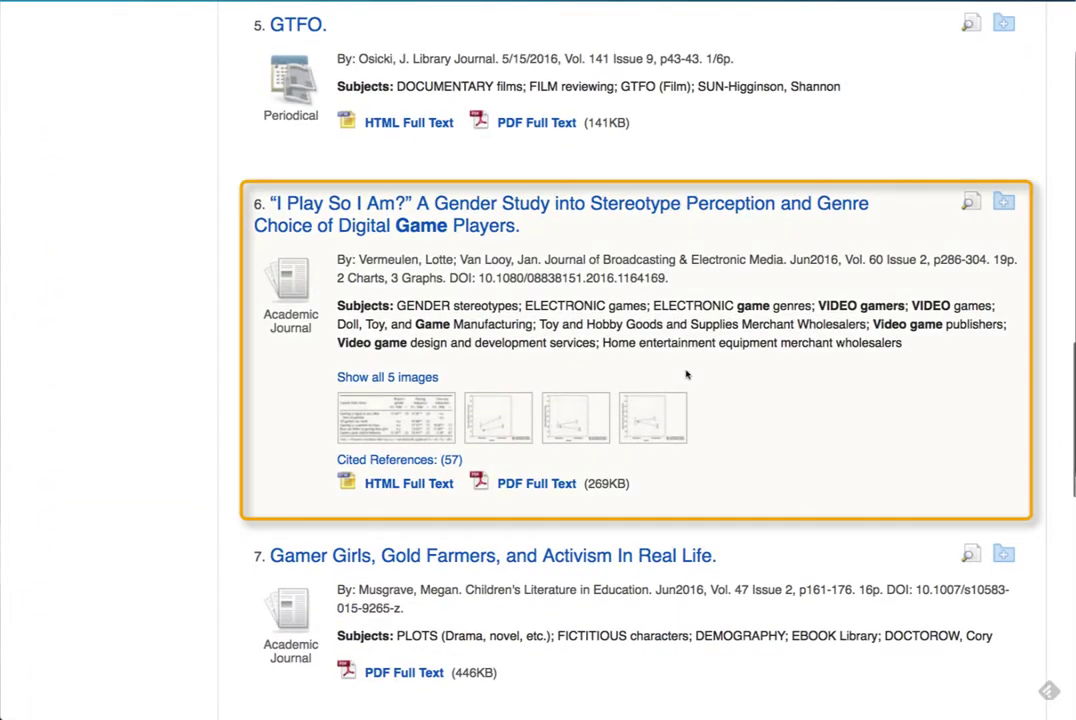
Step: Open result 6, "I Play So I Am?", and read its abstract in the Detailed Record
left_click(580, 207)
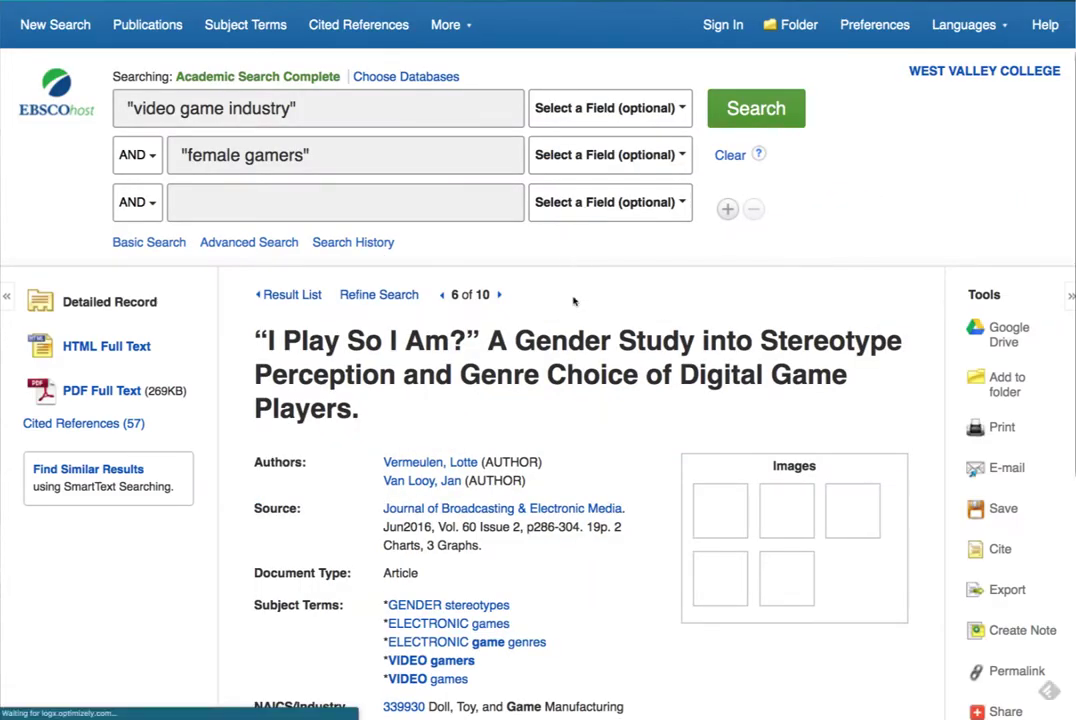
scroll(574, 301, "down", 5)
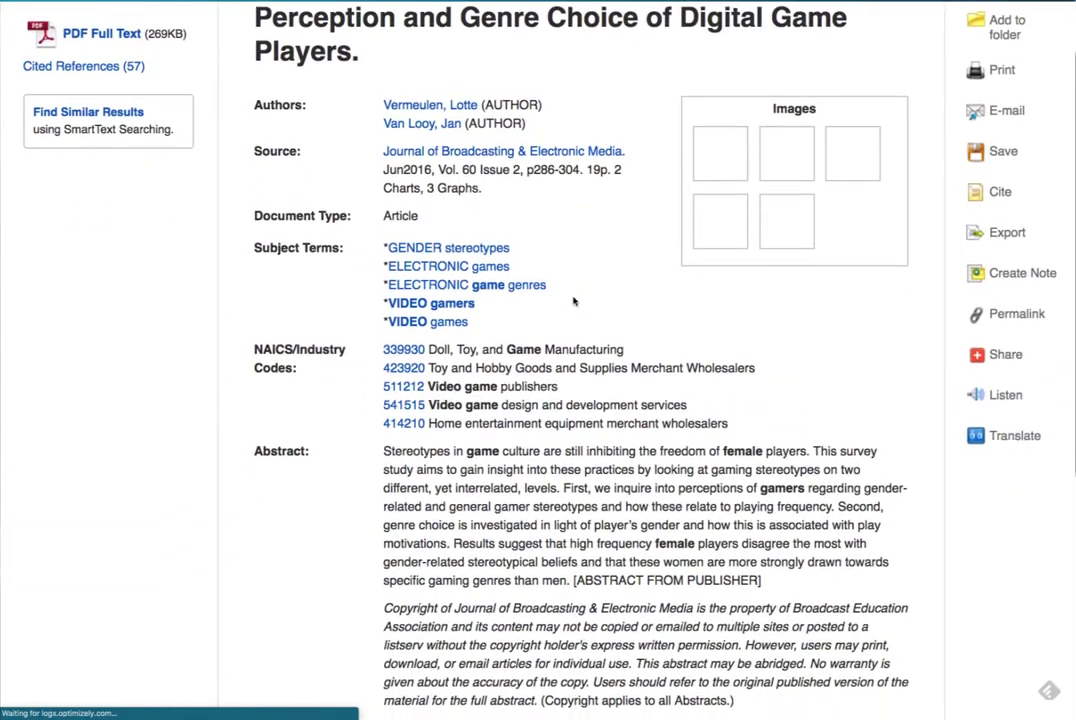
scroll(574, 301, "up", 1)
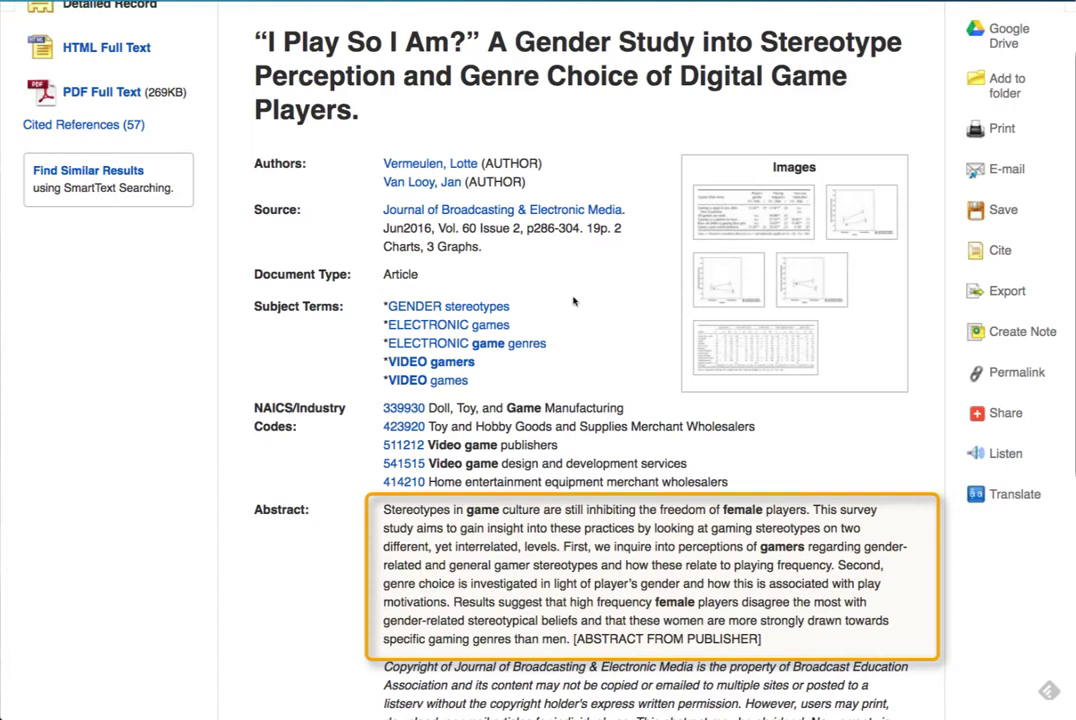
left_click(114, 94)
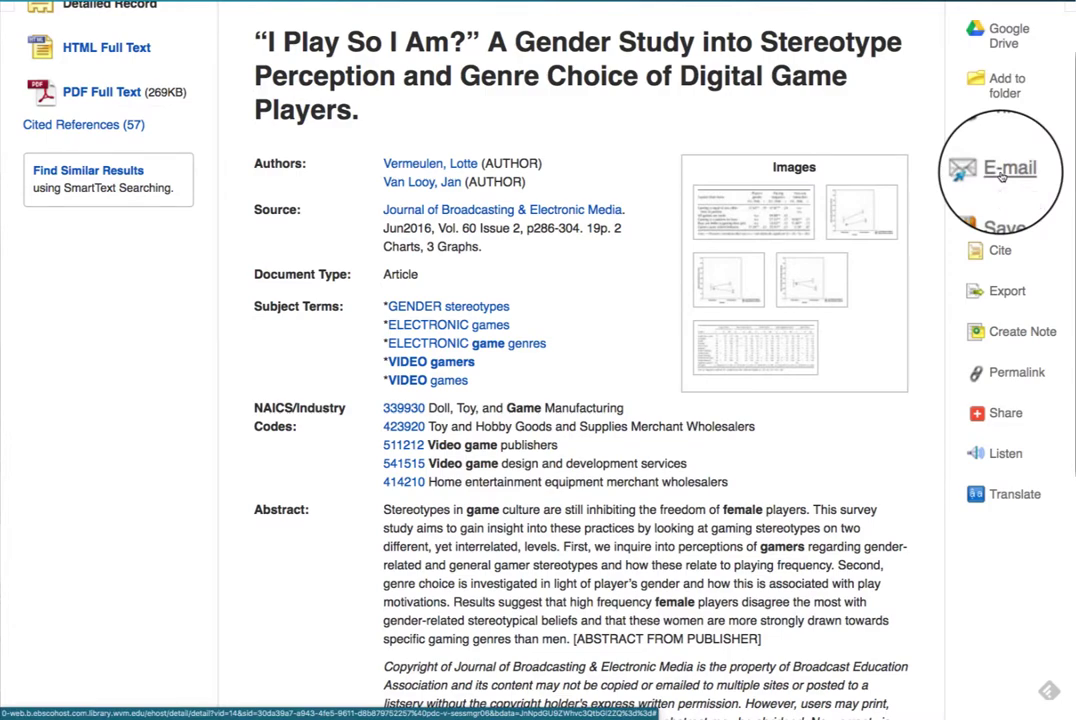
Step: Add the "I Play So I Am?" record to the session folder
left_click(997, 92)
scroll(960, 96, "up", 3)
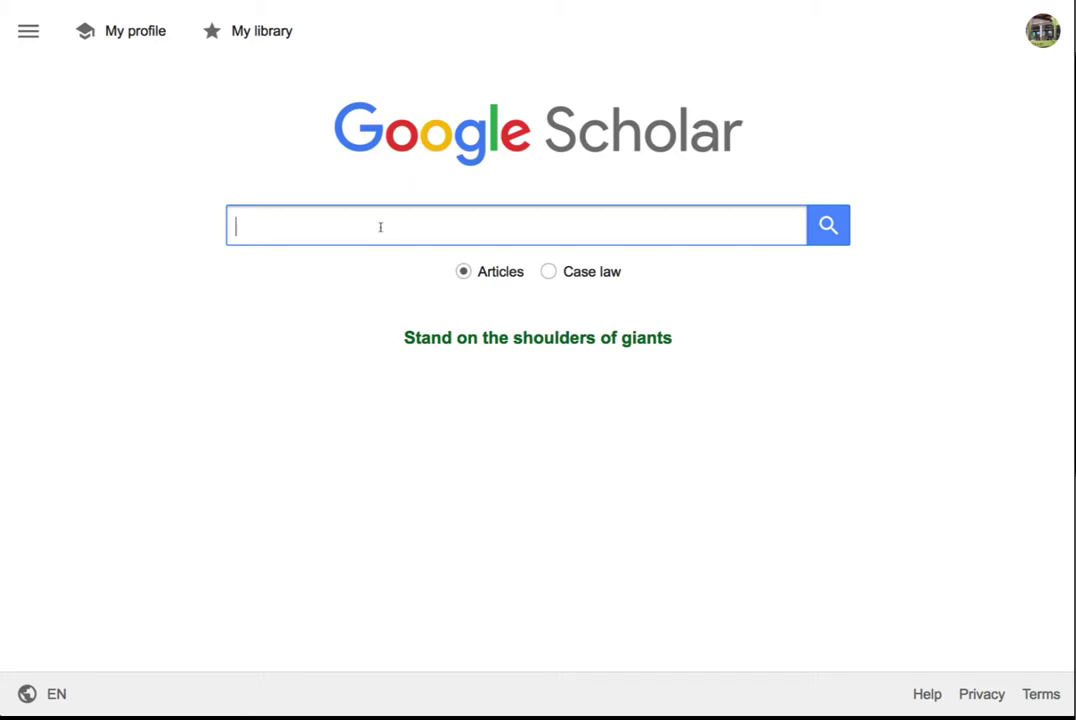
Step: Search Google Scholar for the pasted title "Women's Experiences in eSports"
left_click(380, 230)
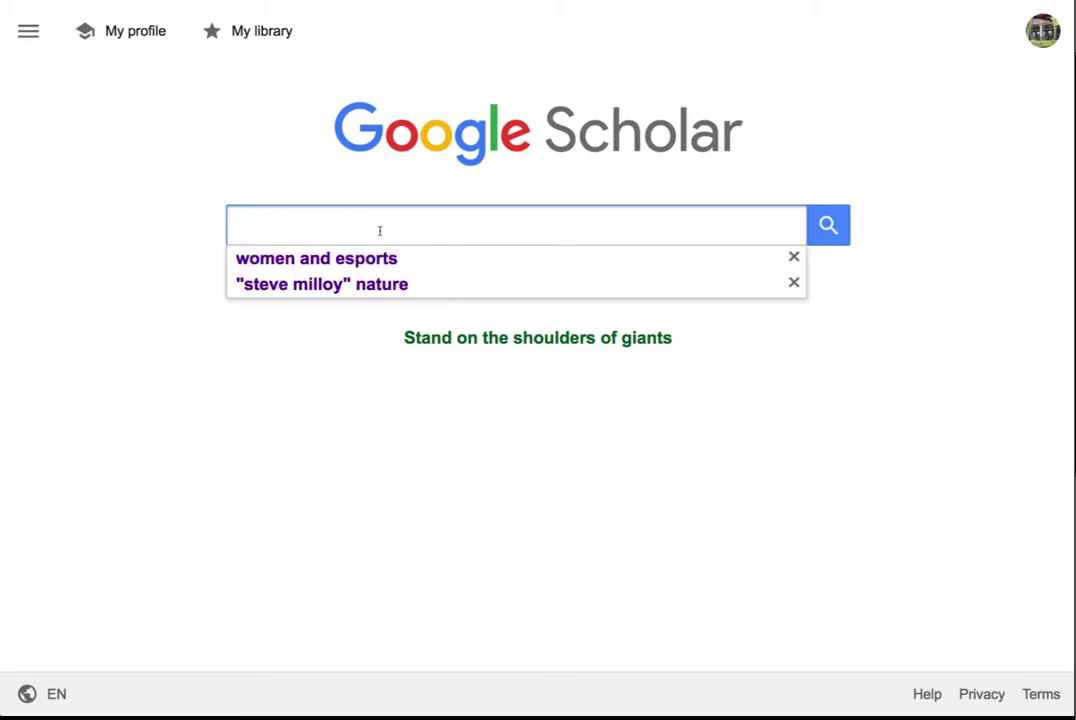
key("ctrl+v")
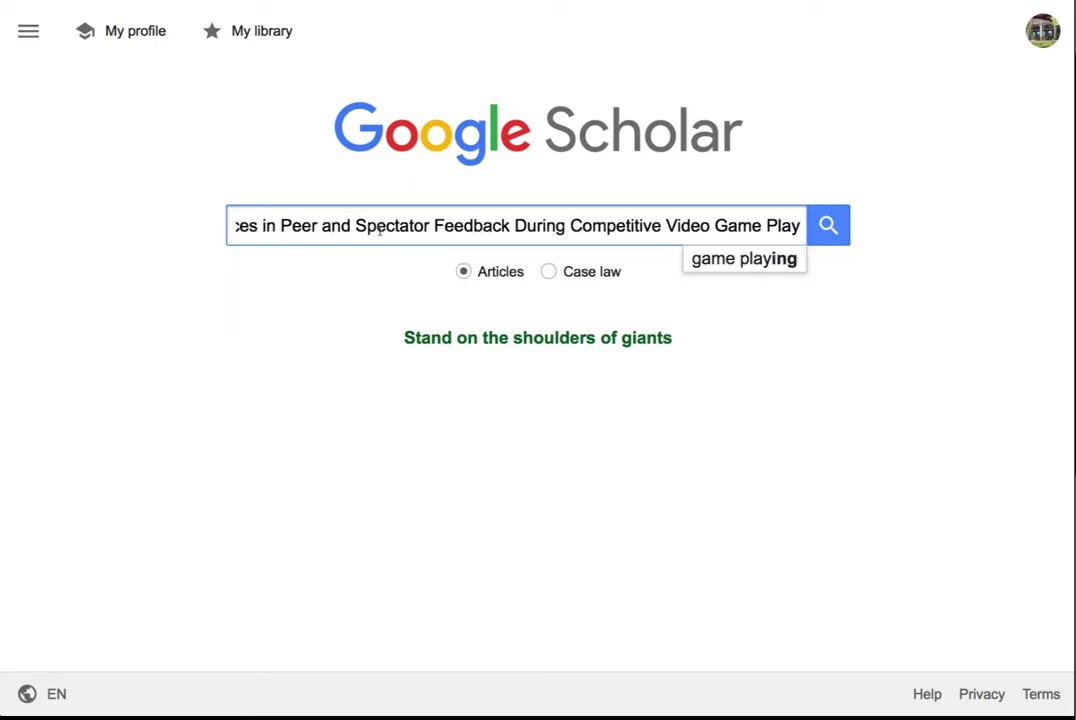
left_click(822, 232)
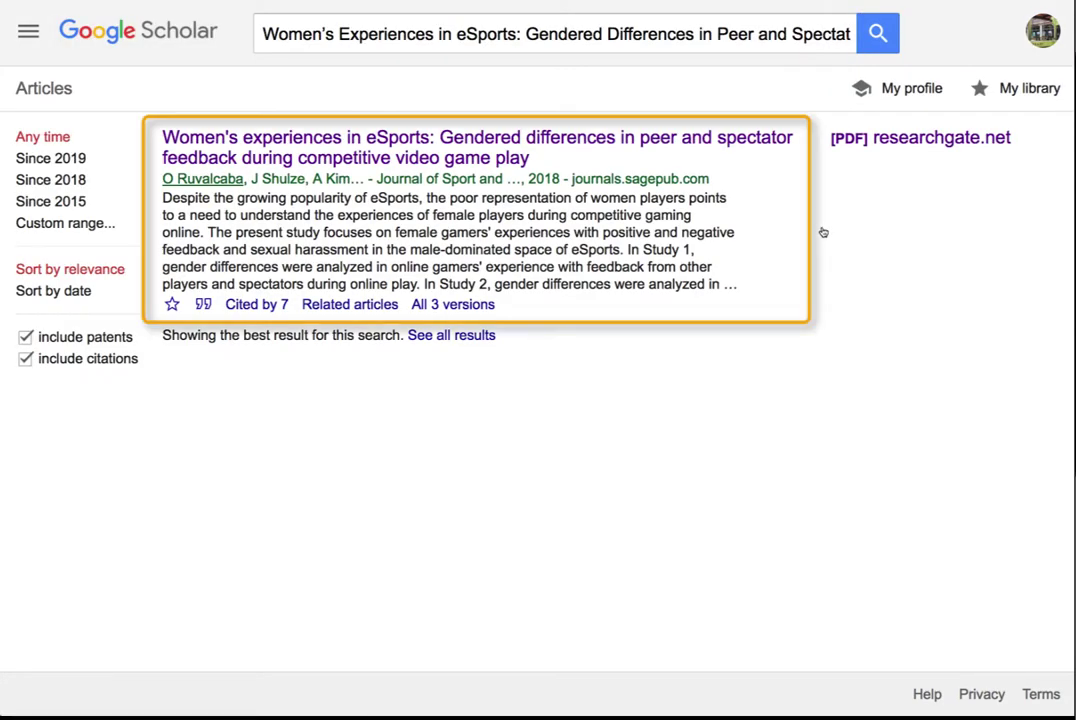
Step: Check access on the SAGE journal page, then open the free researchgate.net PDF
left_click(644, 145)
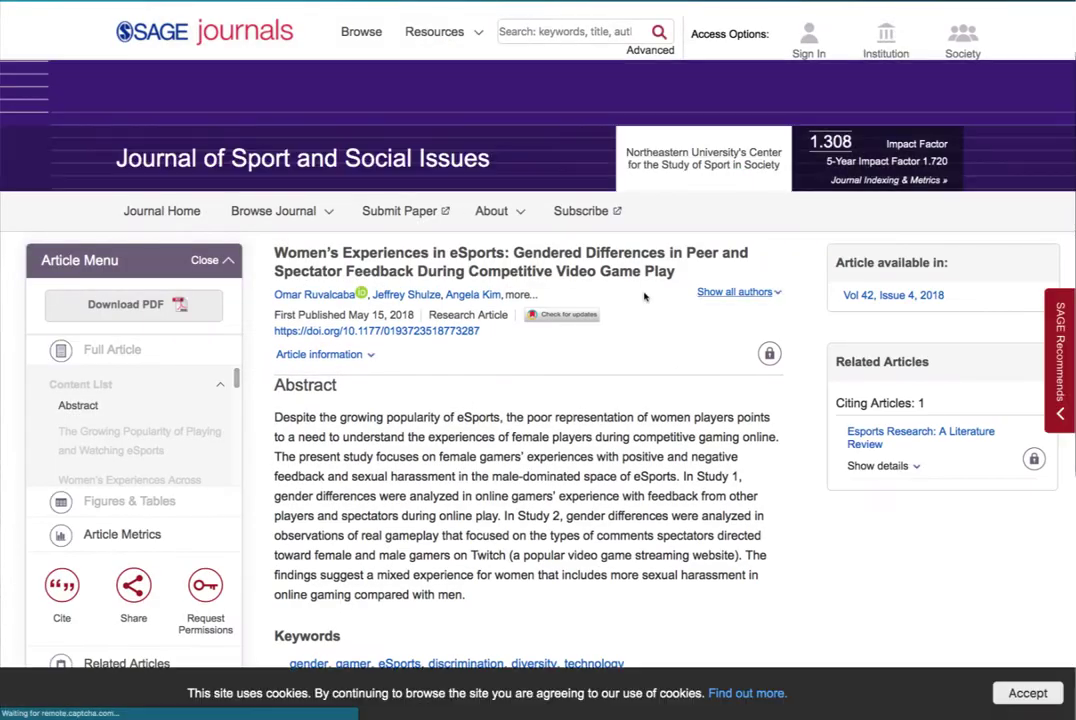
scroll(644, 297, "down", 3)
scroll(644, 297, "down", 2)
left_click(568, 337)
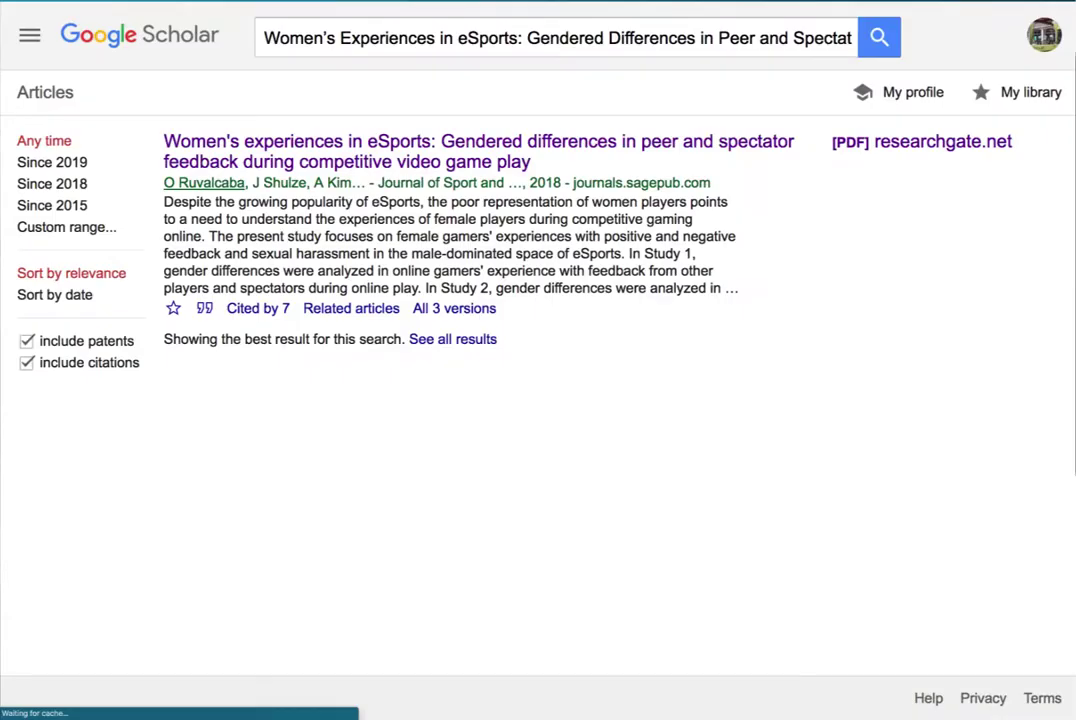
left_click(905, 146)
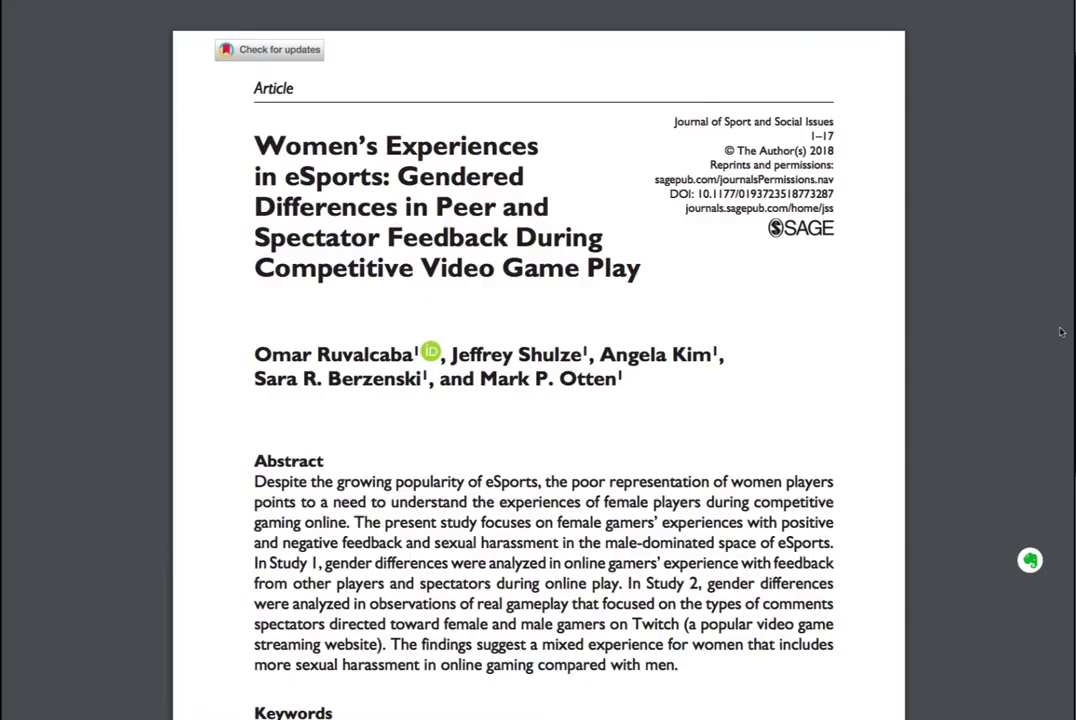